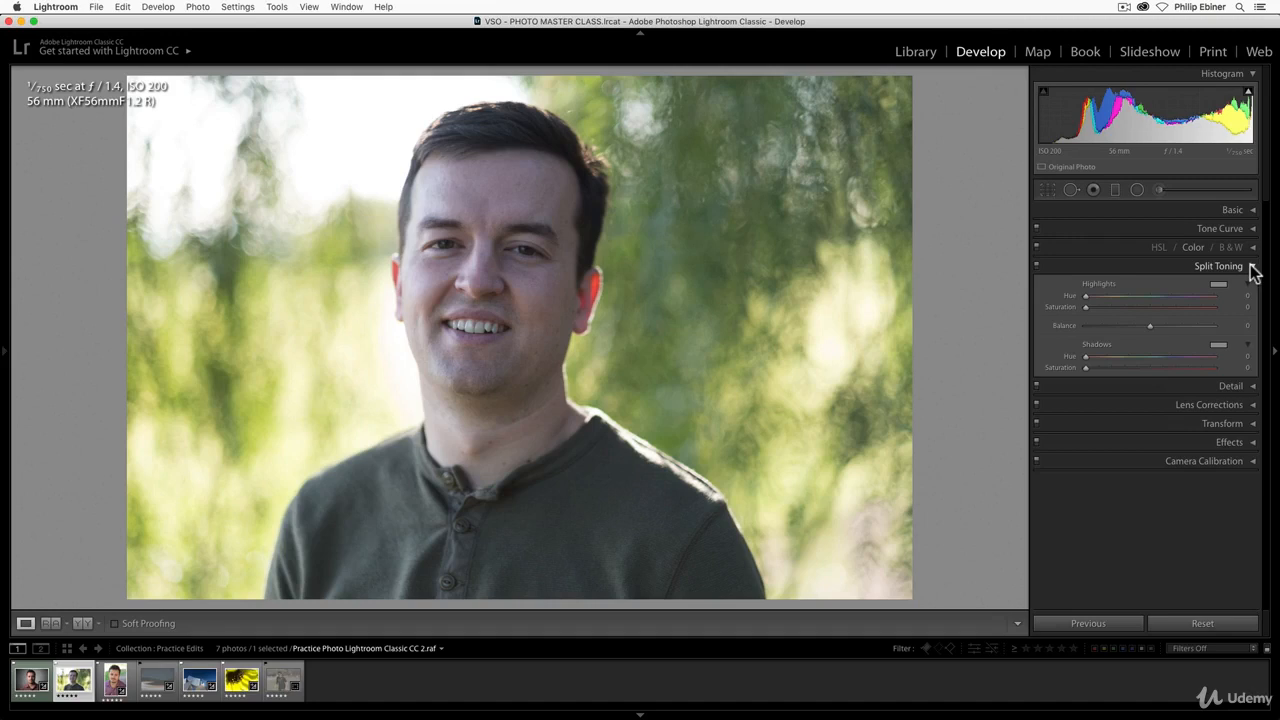
Step: Split-tone the portrait's highlights warm yellow with hue 52 and saturation 50
left_click(1252, 249)
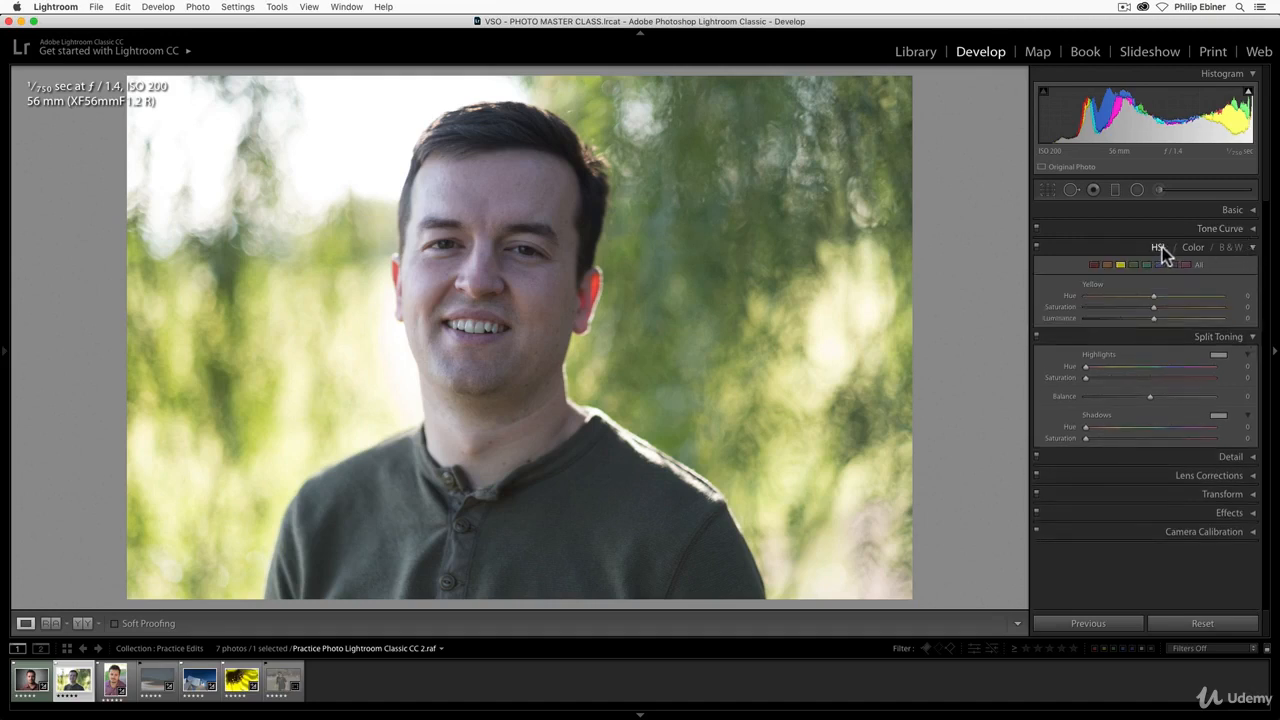
left_click(1253, 249)
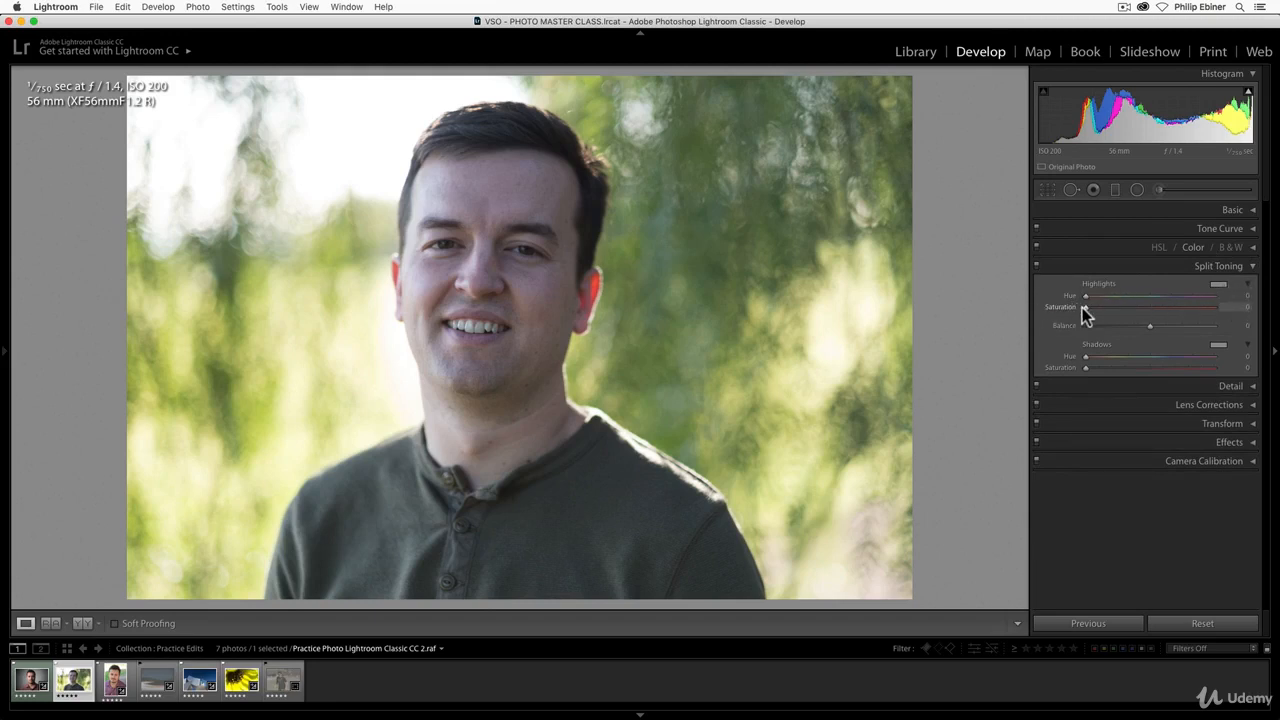
left_click_drag(1085, 296, 1151, 309)
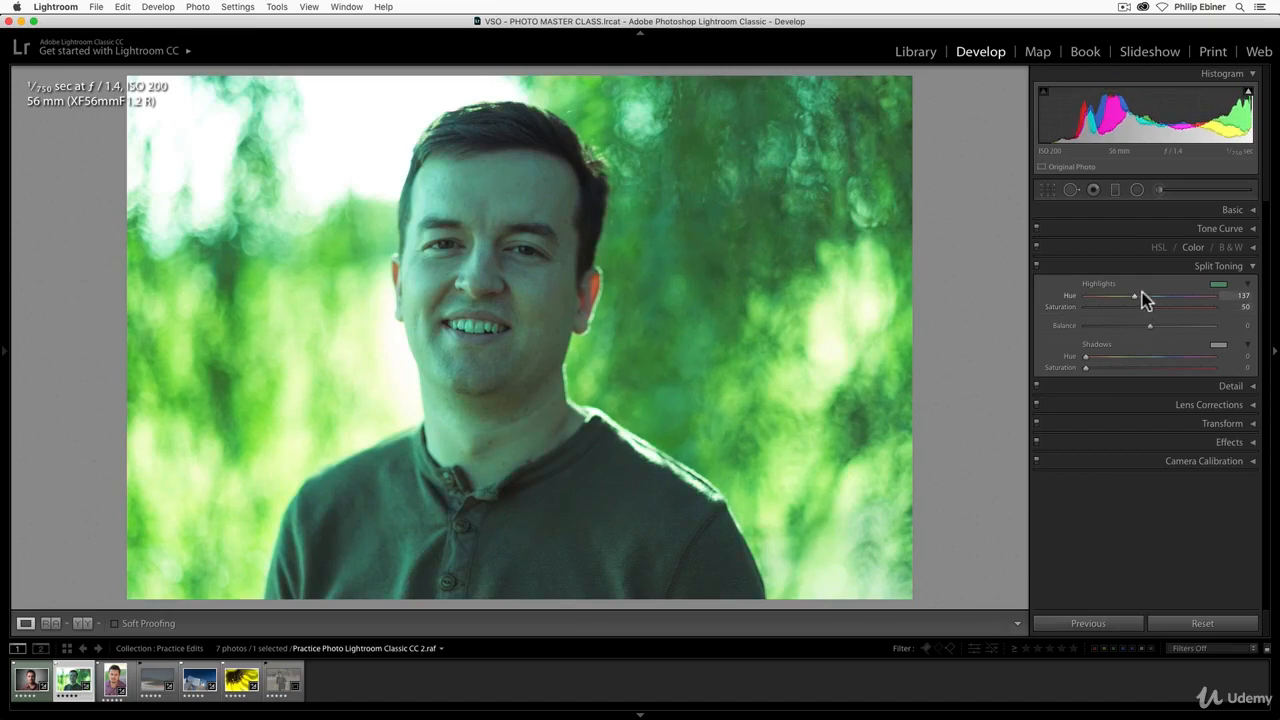
left_click_drag(1136, 297, 1103, 304)
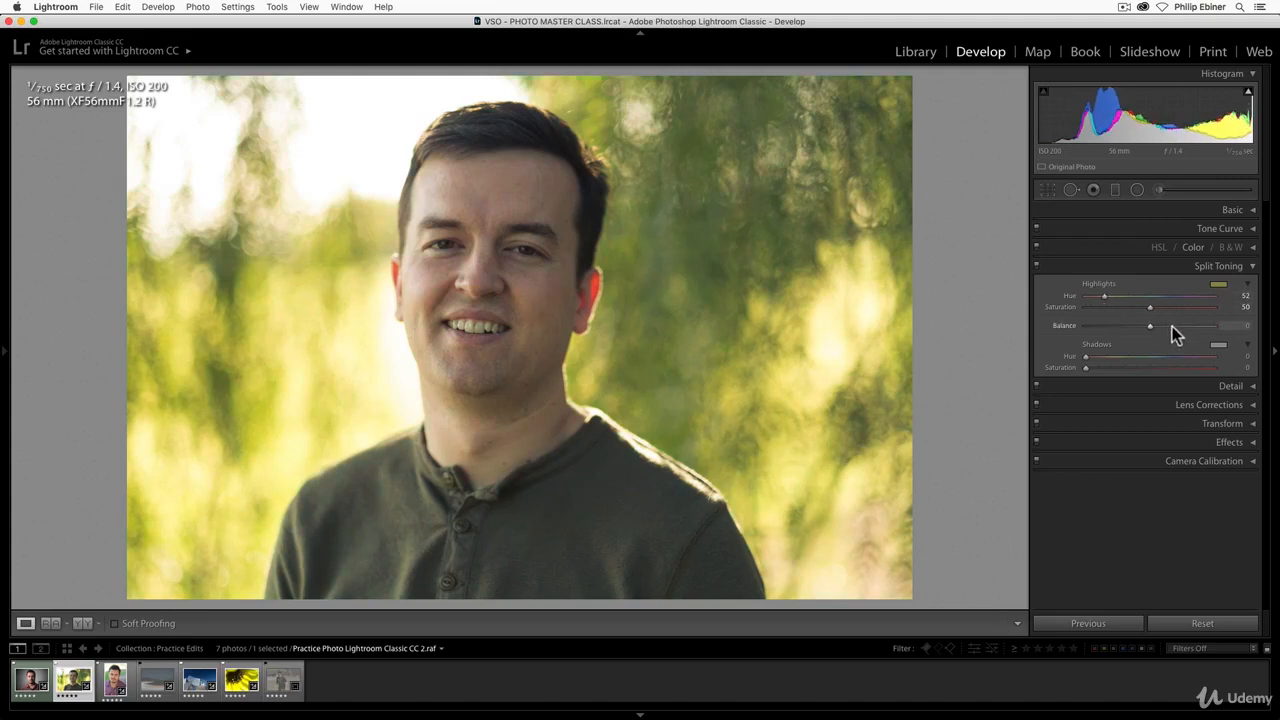
Step: Tint the portrait's shadows blue-purple in Split Toning with hue 257 and saturation 50
left_click_drag(1086, 368, 1142, 369)
double_click(1073, 357)
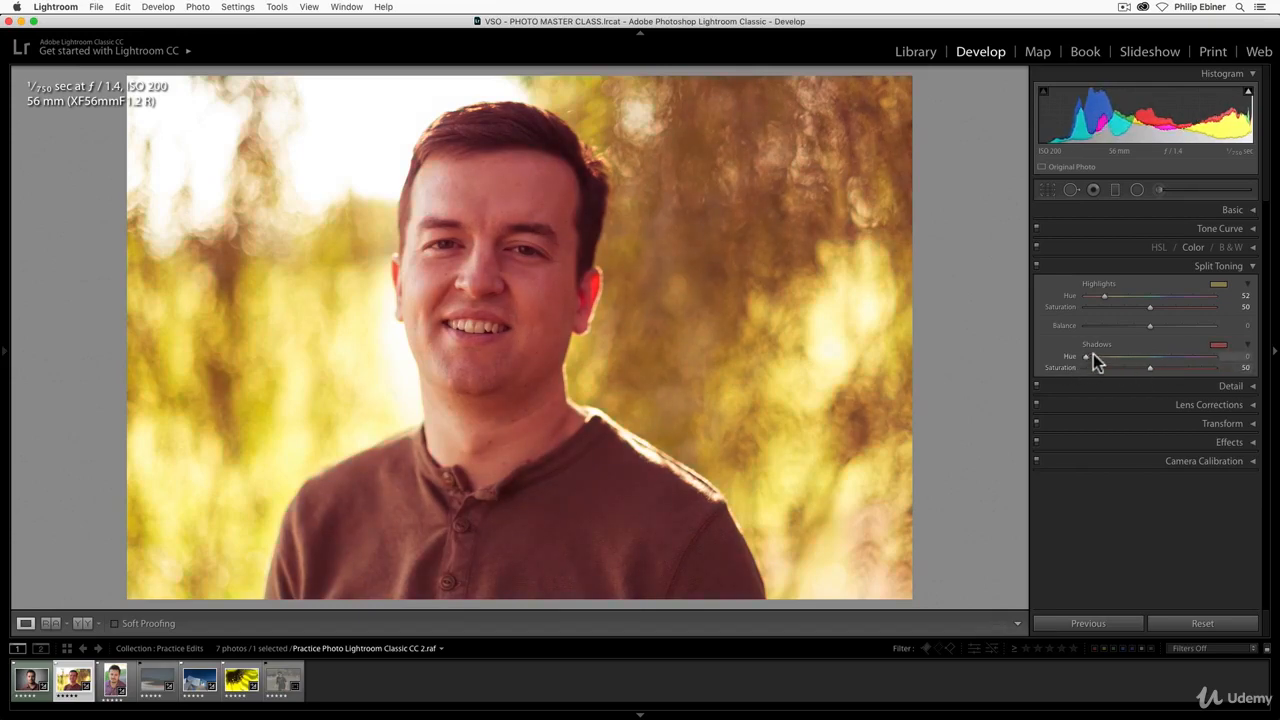
left_click_drag(1086, 358, 1165, 364)
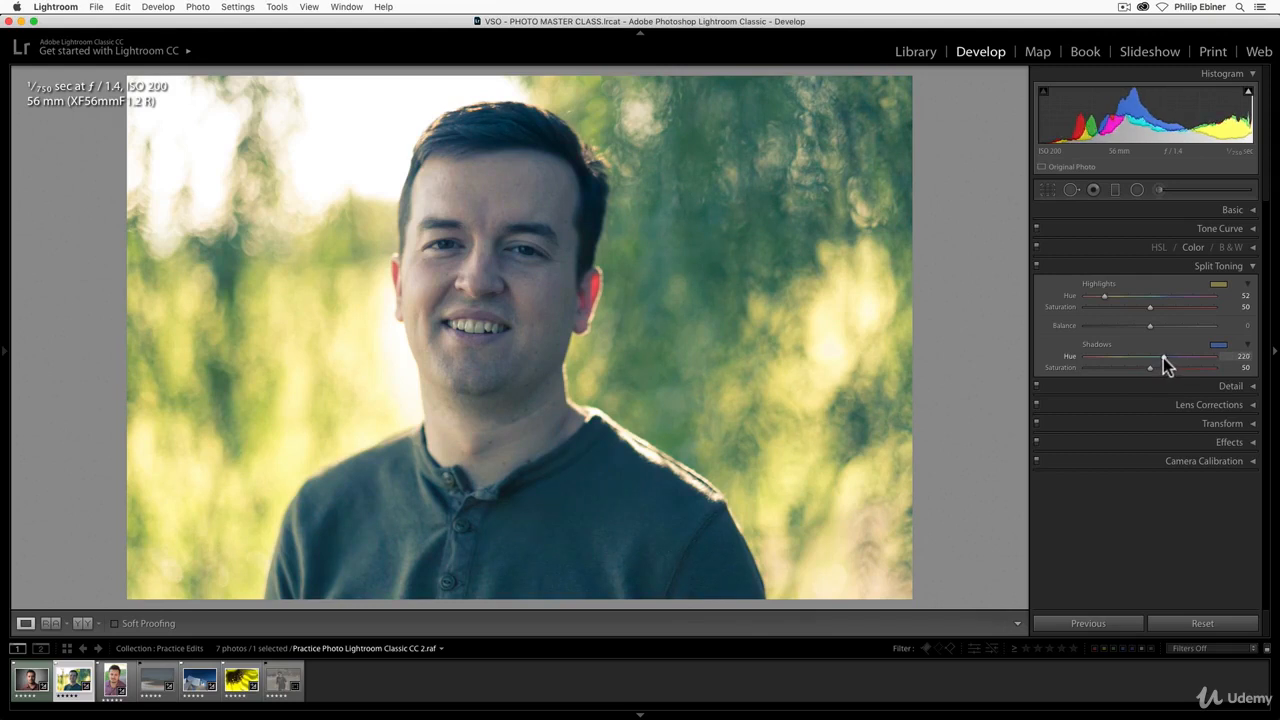
mouse_move(1164, 357)
left_mouse_down()
mouse_move(1202, 362)
mouse_move(1177, 358)
left_mouse_up()
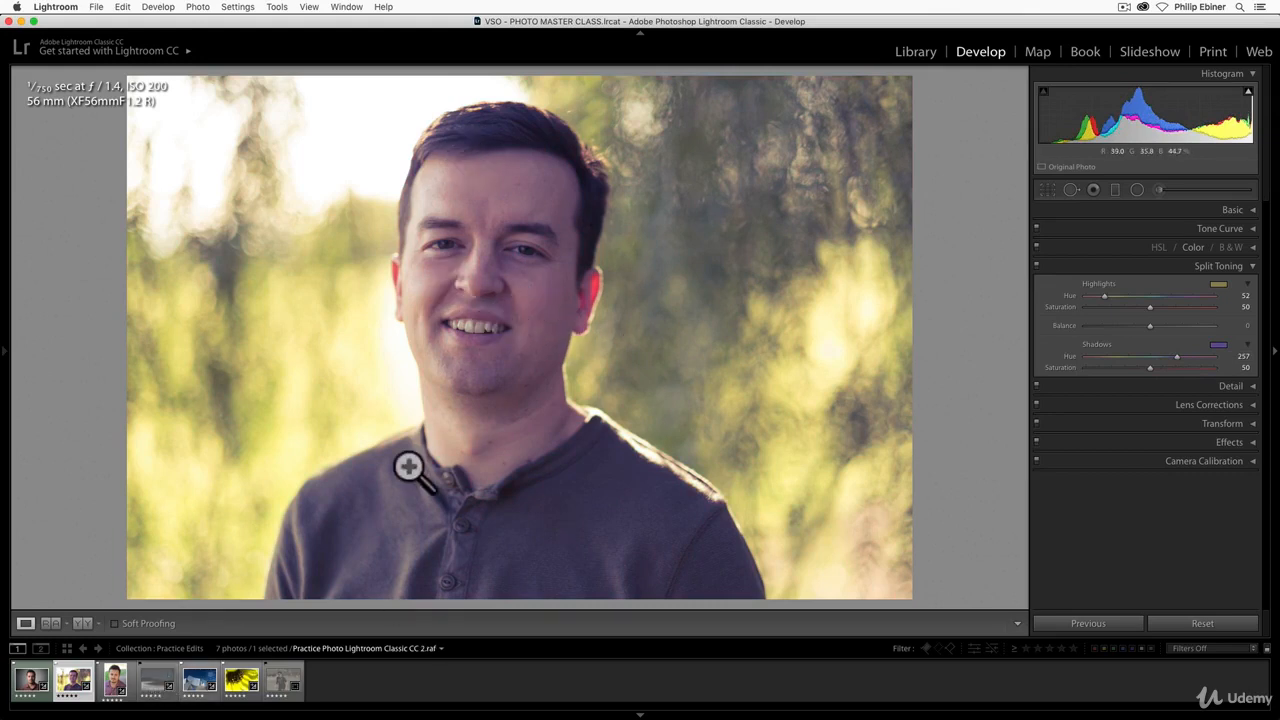
Step: Switch to the night road photo with light trails, hide the filmstrip to enlarge it, and review its Basic adjustments
left_click(157, 681)
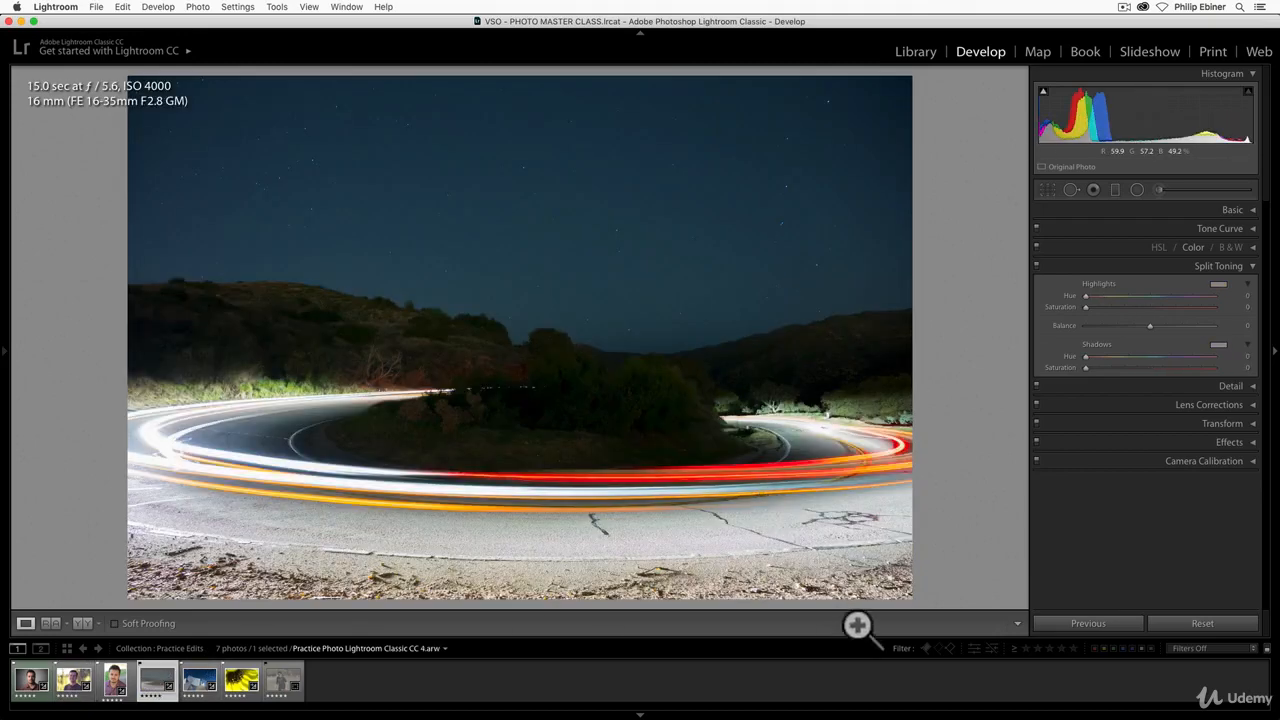
left_click(640, 713)
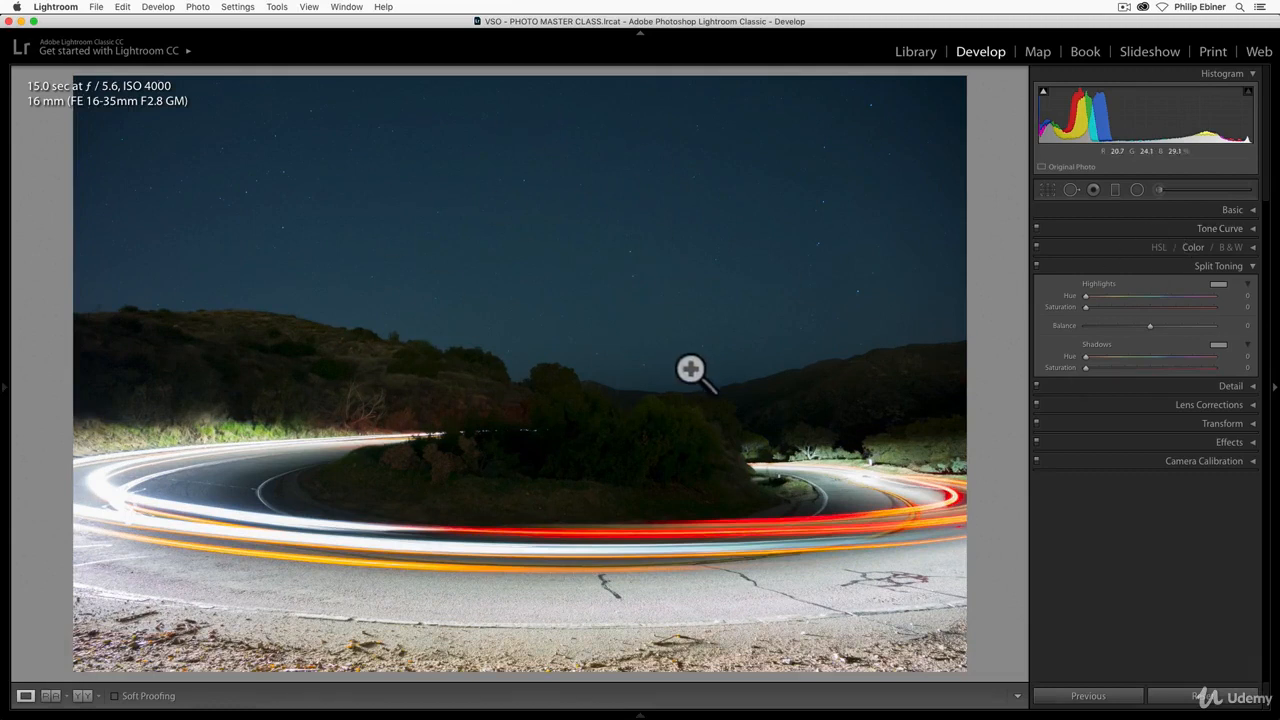
left_click(1252, 210)
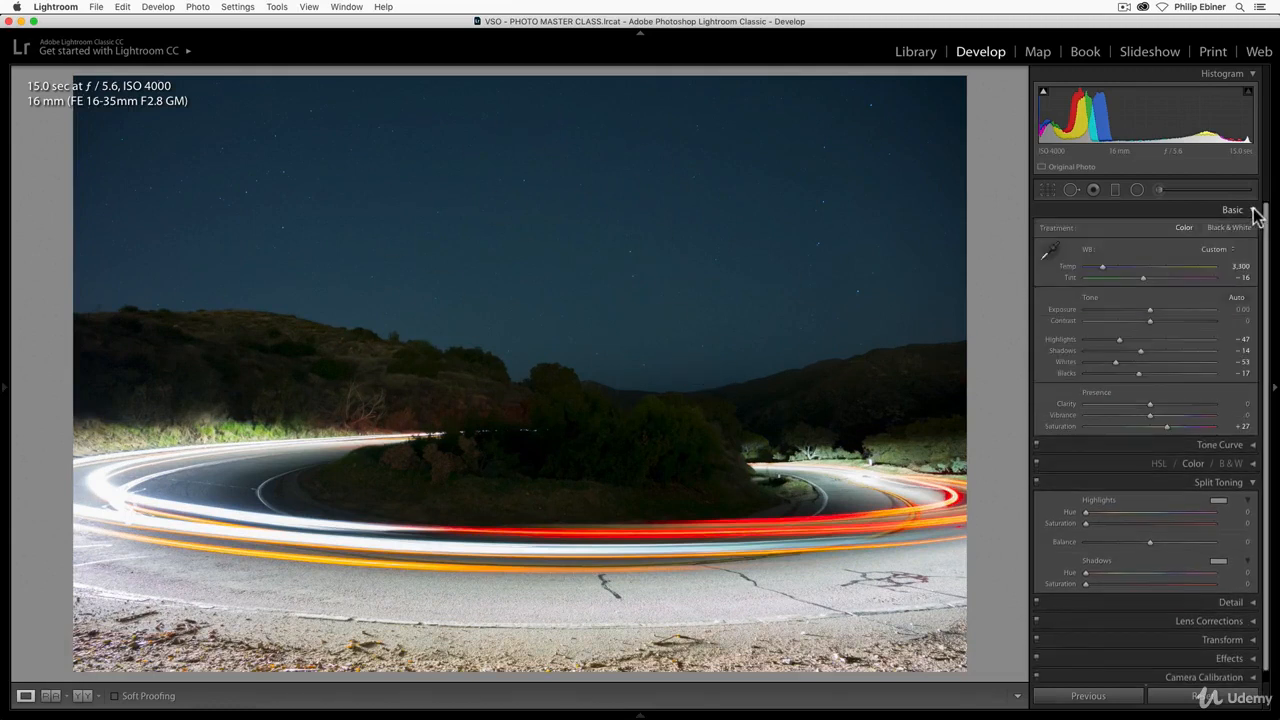
left_click(1254, 211)
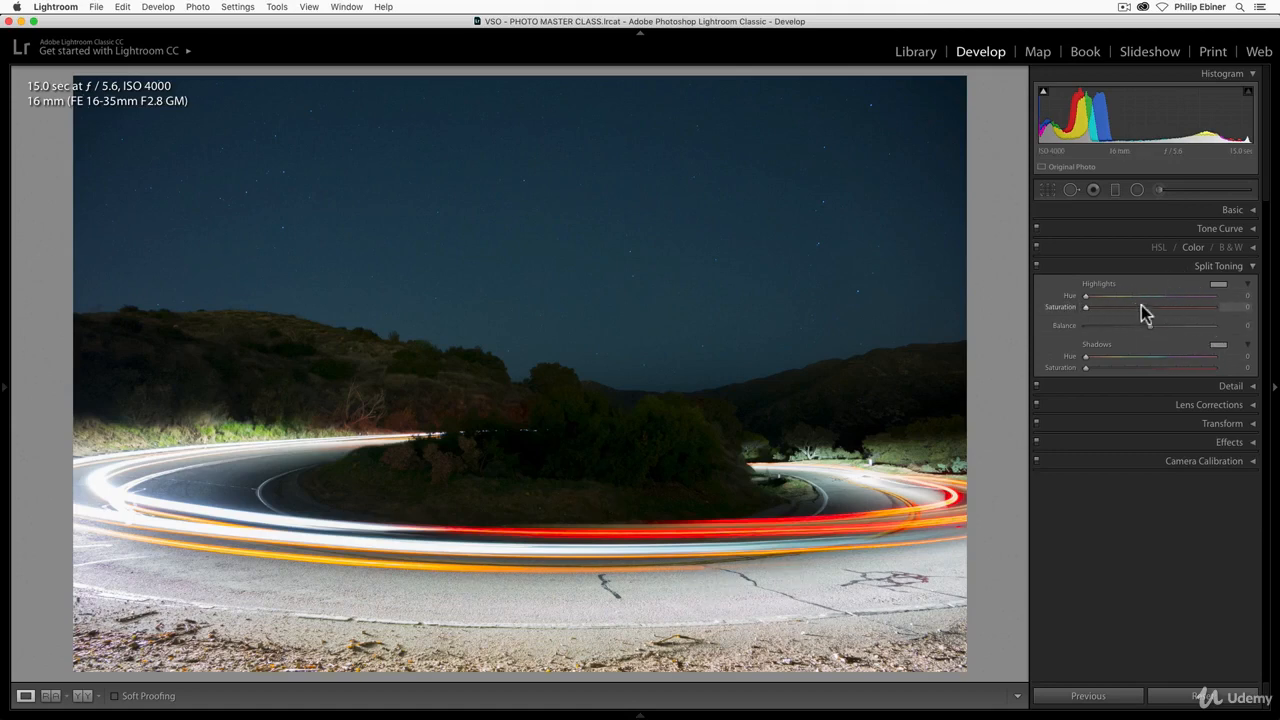
Step: Try highlight tints of hue 215 at saturation 50, hue 37 at saturation 22, and hue 215 at saturation 12
left_click(1218, 287)
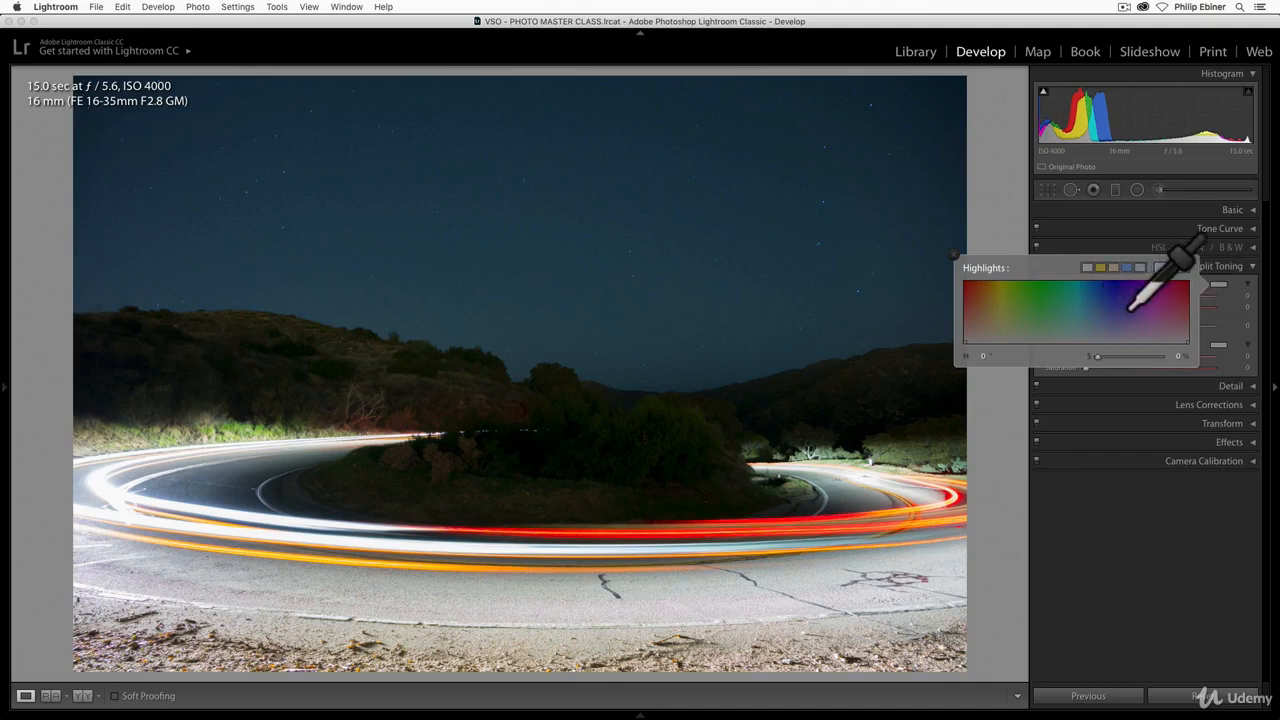
left_click(1098, 312)
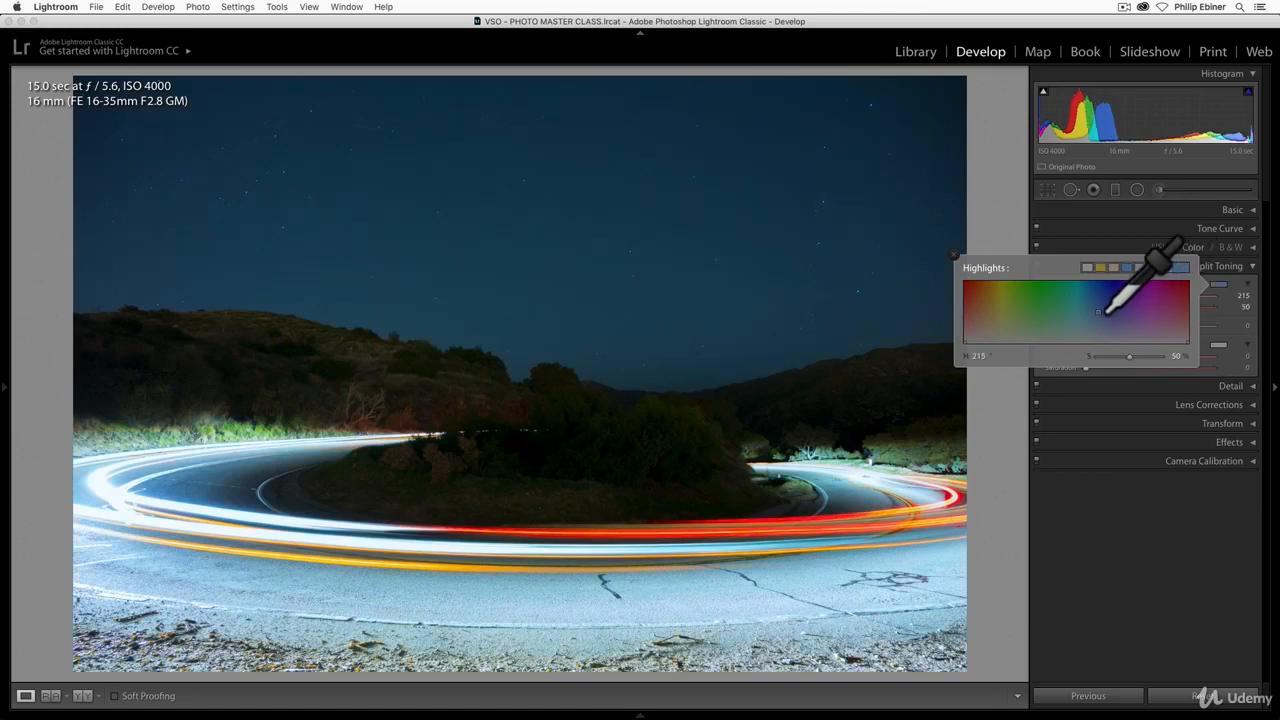
left_click(1100, 267)
left_click(1113, 267)
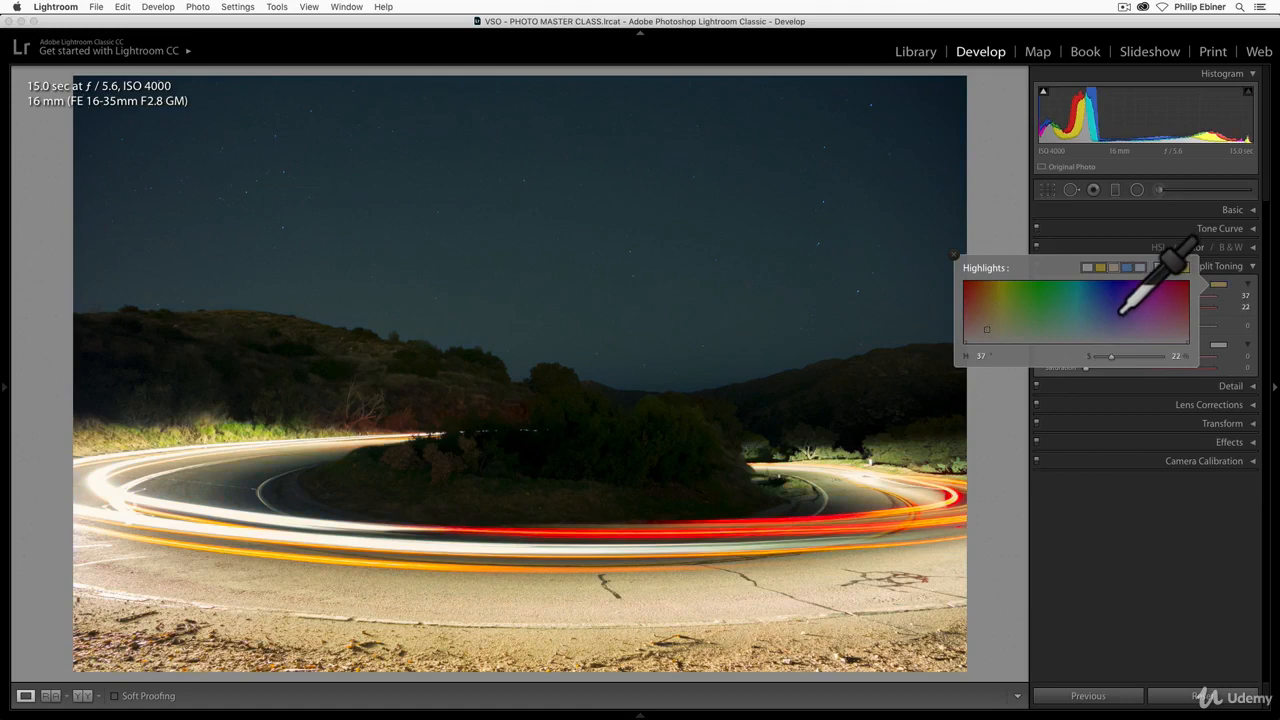
left_click(1118, 312)
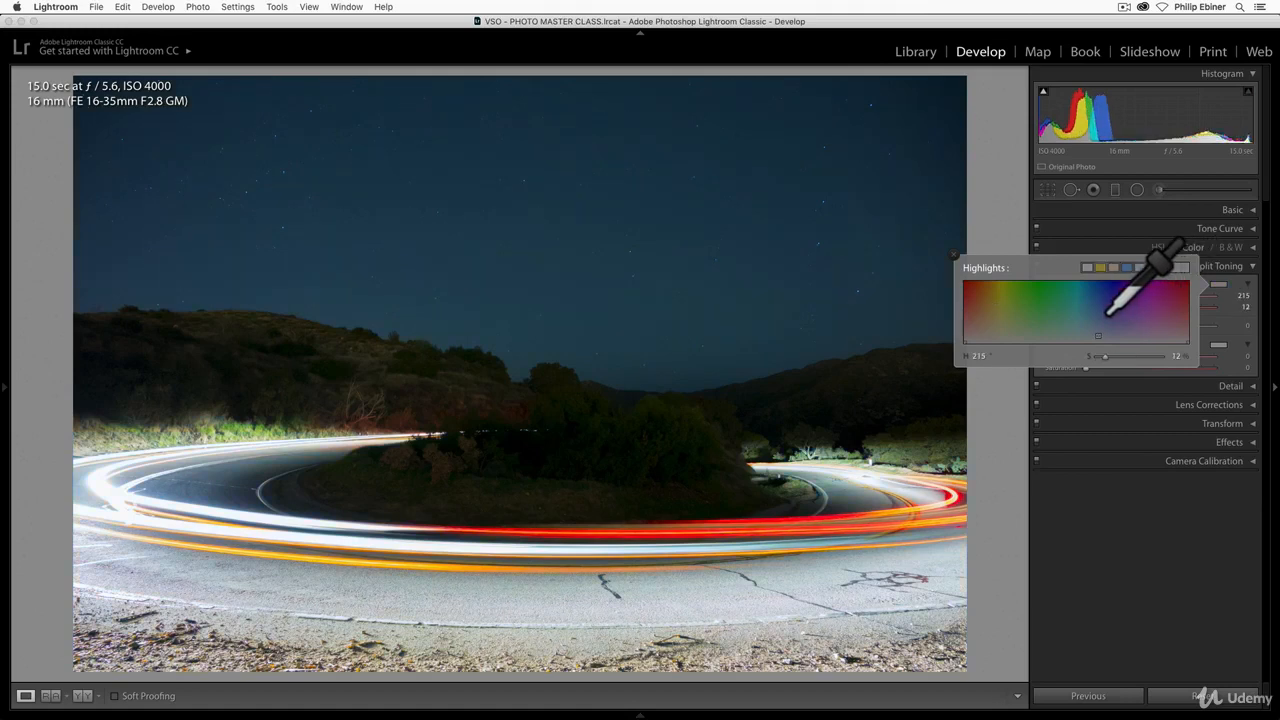
key("super+z")
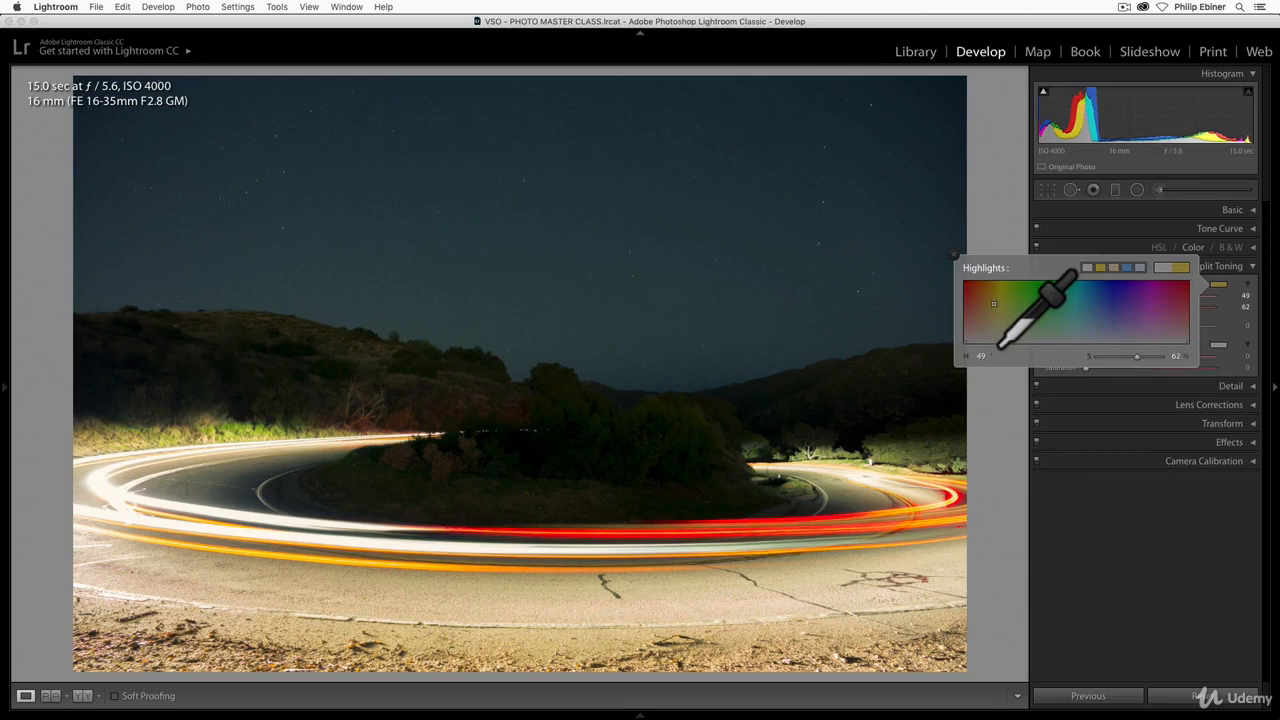
Step: Pick a yellow split-toning color for the night photo's highlights, with hue 59 and saturation 62
left_click(996, 290)
mouse_move(996, 290)
left_mouse_down()
mouse_move(998, 341)
mouse_move(997, 278)
mouse_move(995, 296)
left_mouse_up()
left_click(1224, 287)
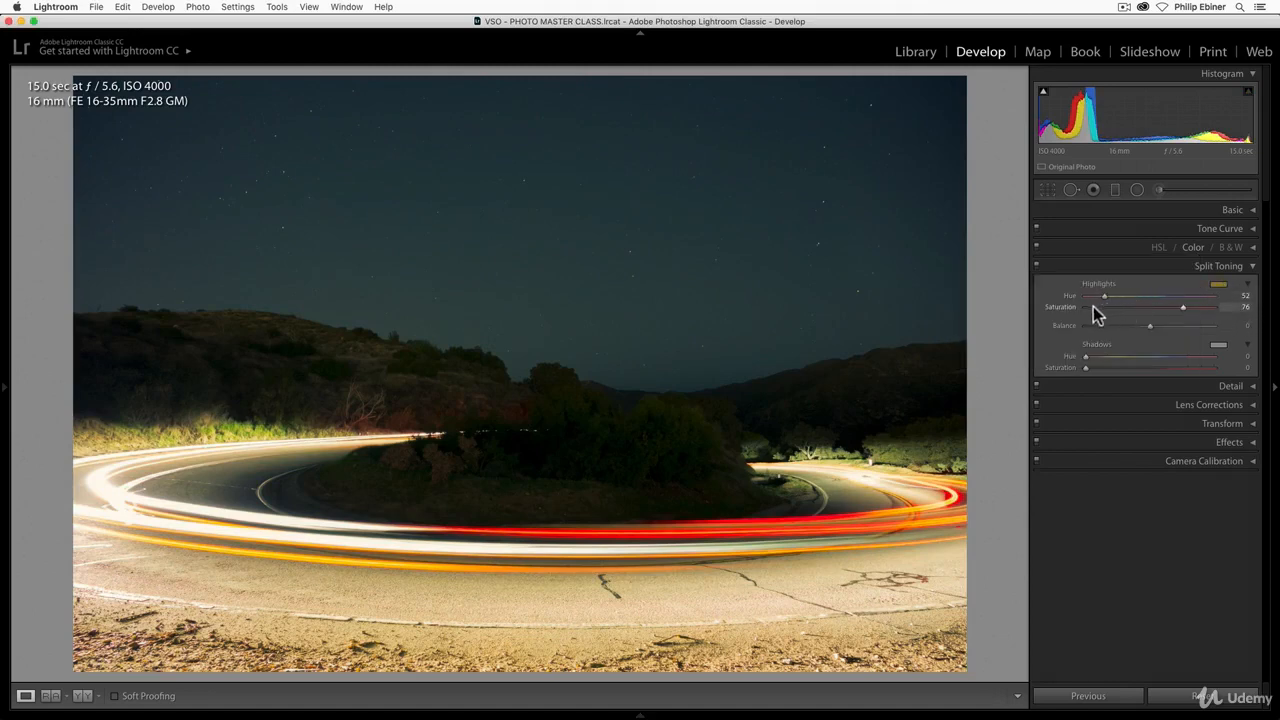
left_click(1219, 286)
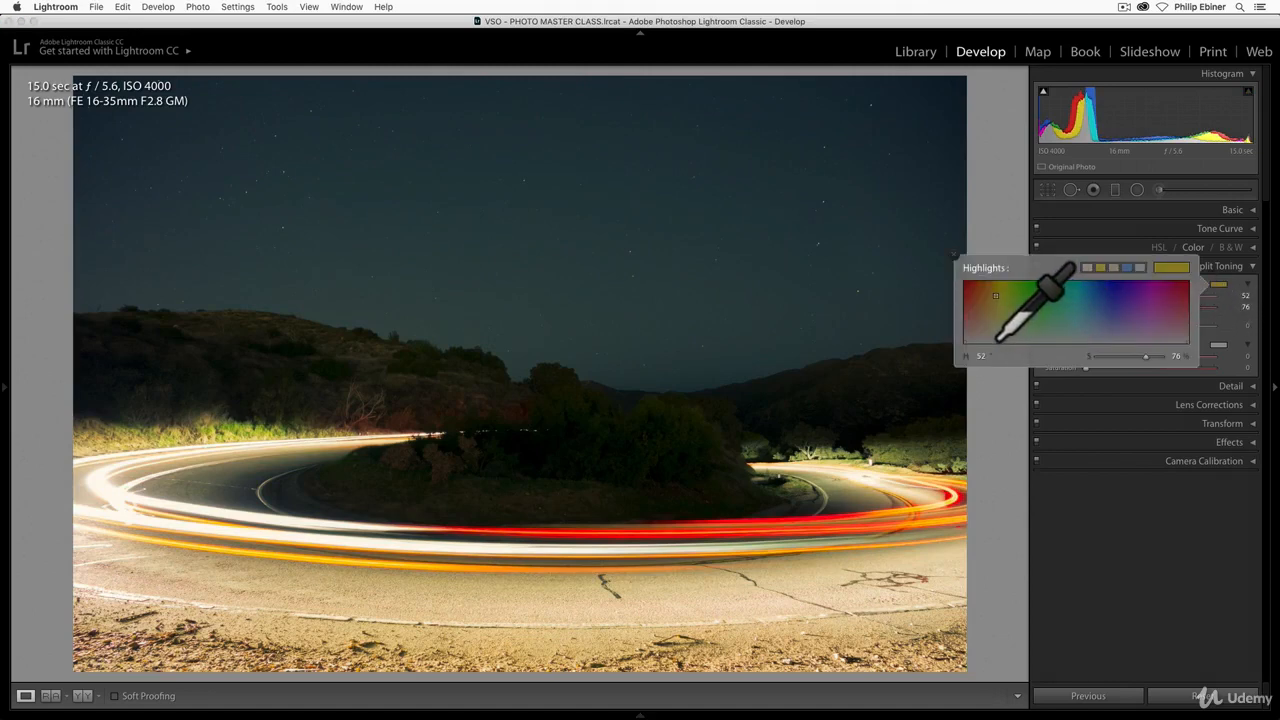
mouse_move(986, 357)
left_mouse_down()
mouse_move(1064, 335)
mouse_move(1190, 345)
mouse_move(1006, 347)
left_mouse_up()
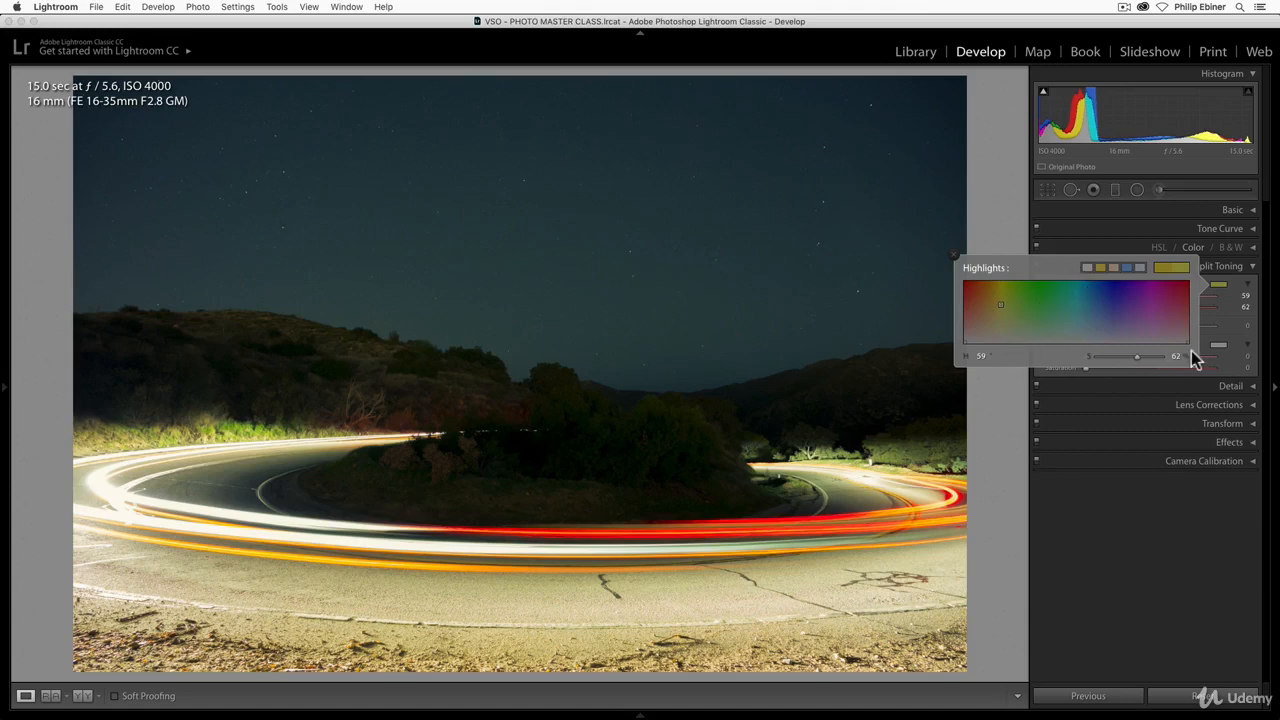
left_click(1237, 325)
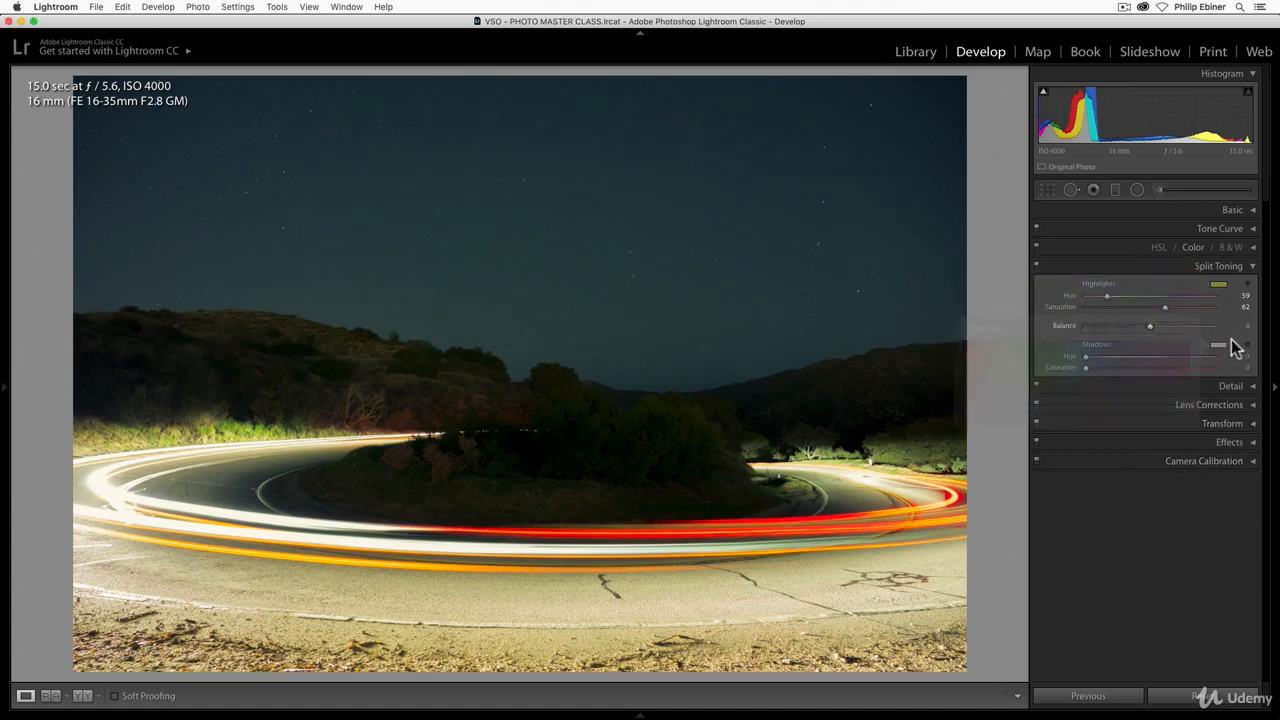
Step: Pick a blue split-toning color for the night photo's shadows, with hue 222 and saturation 59
left_click(1218, 349)
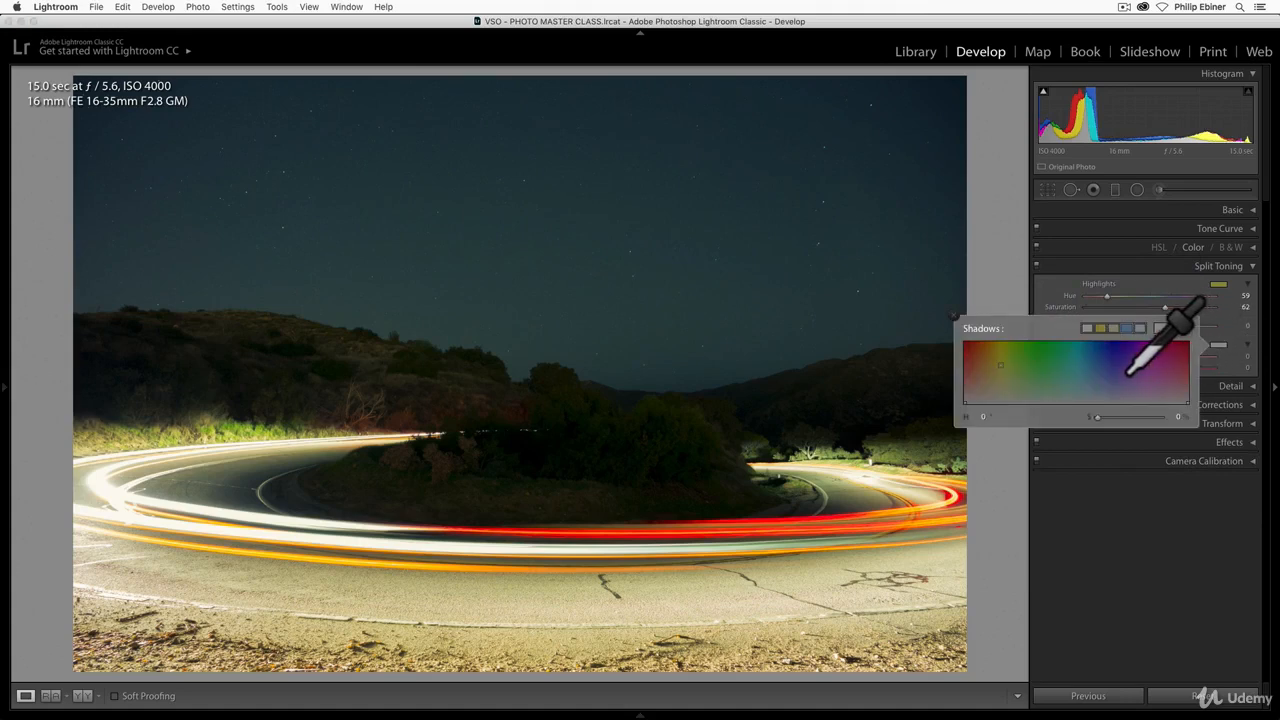
left_click(1127, 329)
mouse_move(1087, 432)
left_mouse_down()
mouse_move(1114, 409)
mouse_move(1105, 402)
mouse_move(1106, 416)
mouse_move(1094, 327)
mouse_move(1125, 392)
mouse_move(1106, 411)
left_mouse_up()
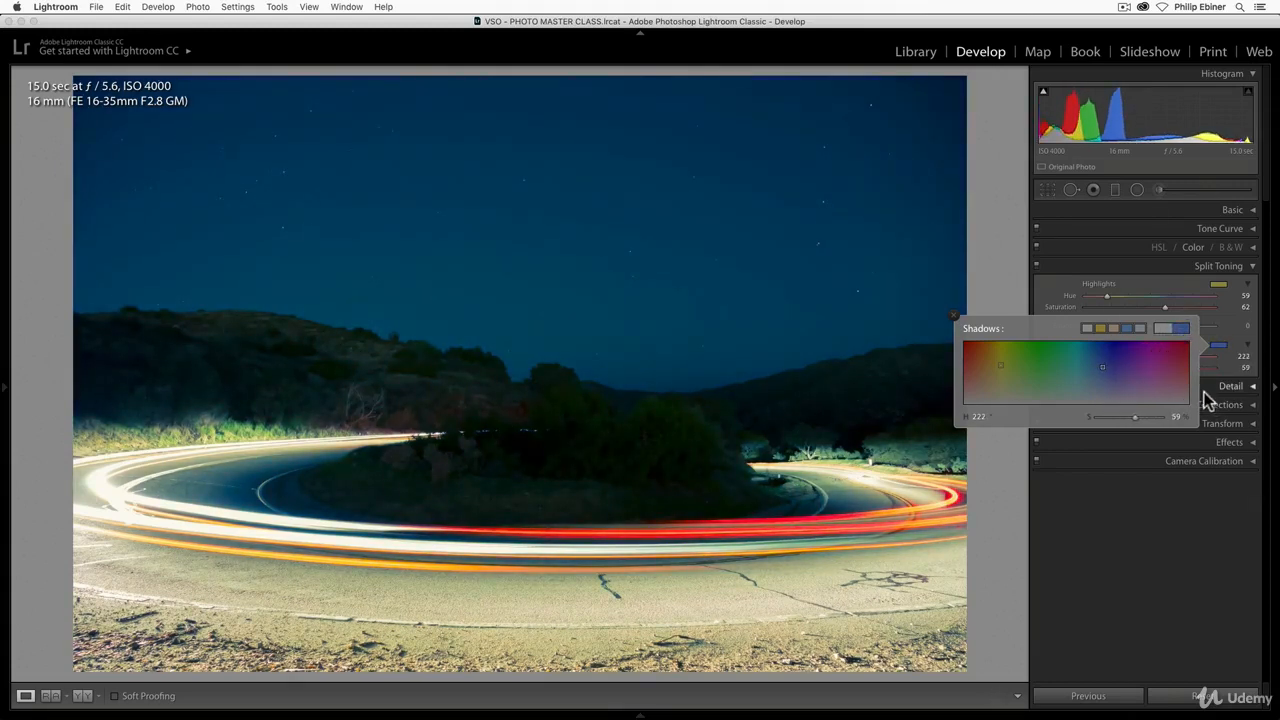
left_click(956, 318)
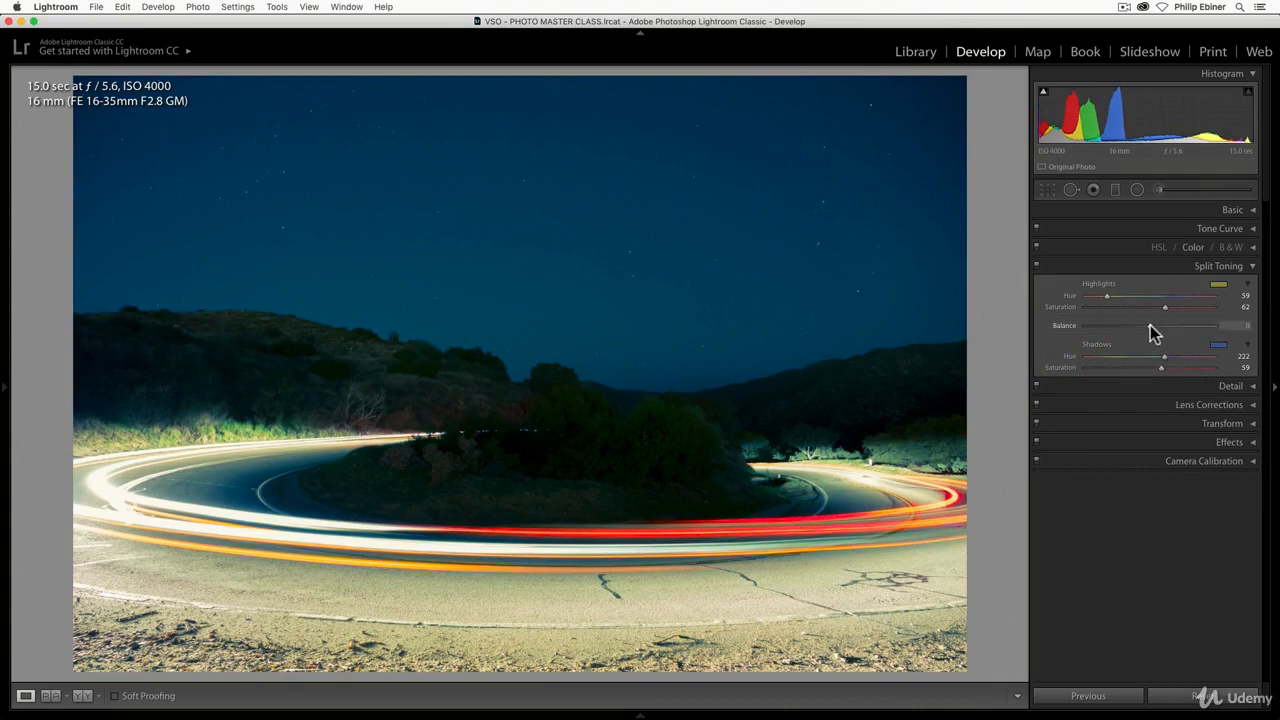
Step: Try the split-toning balance at -100 and towards the highlights, and reset it to 0
left_click_drag(1150, 325, 1084, 332)
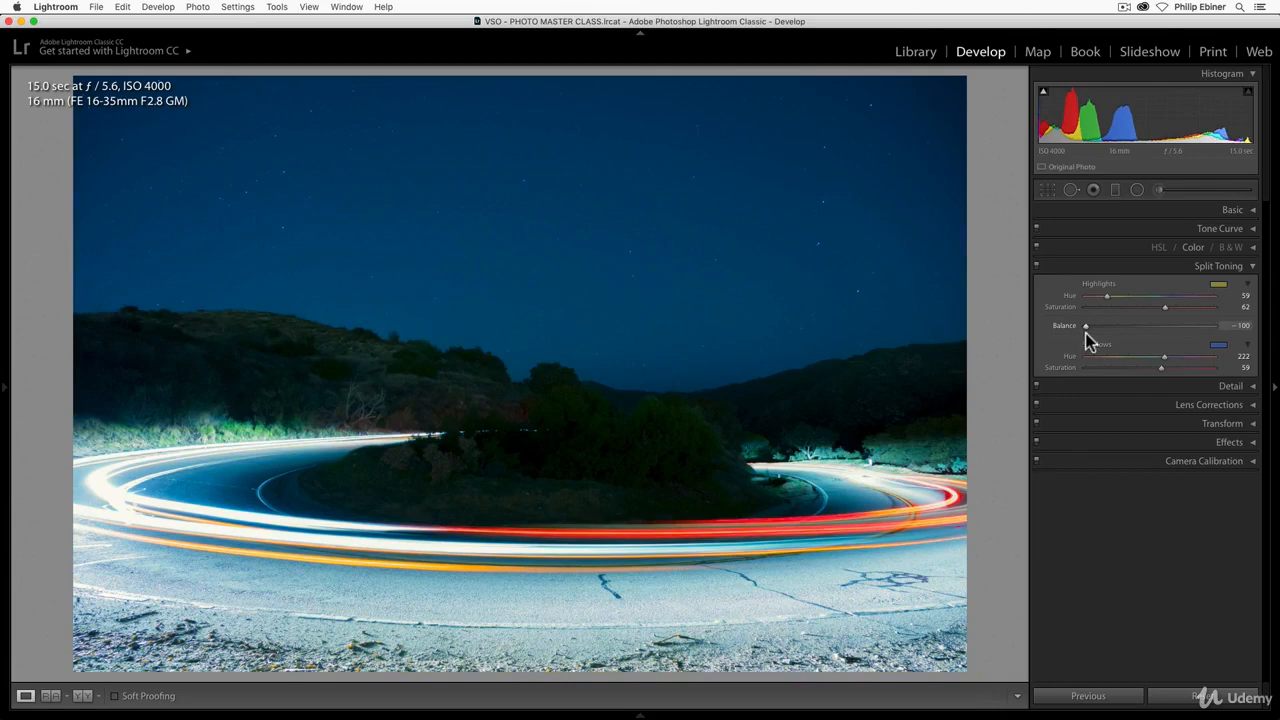
left_click_drag(1088, 334, 1154, 331)
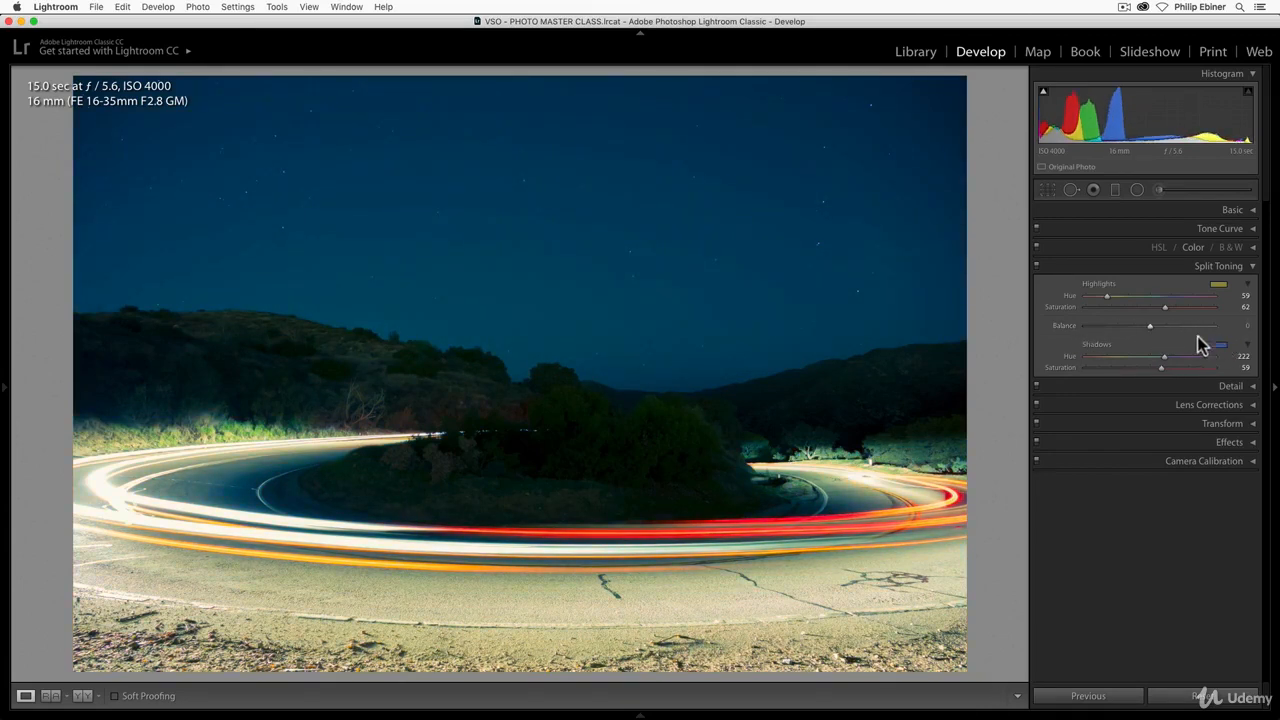
left_click_drag(1149, 326, 1187, 331)
double_click(1187, 330)
Step: Compare the night photo before and after the edits several times
key("backslash")
key("backslash")
key("backslash")
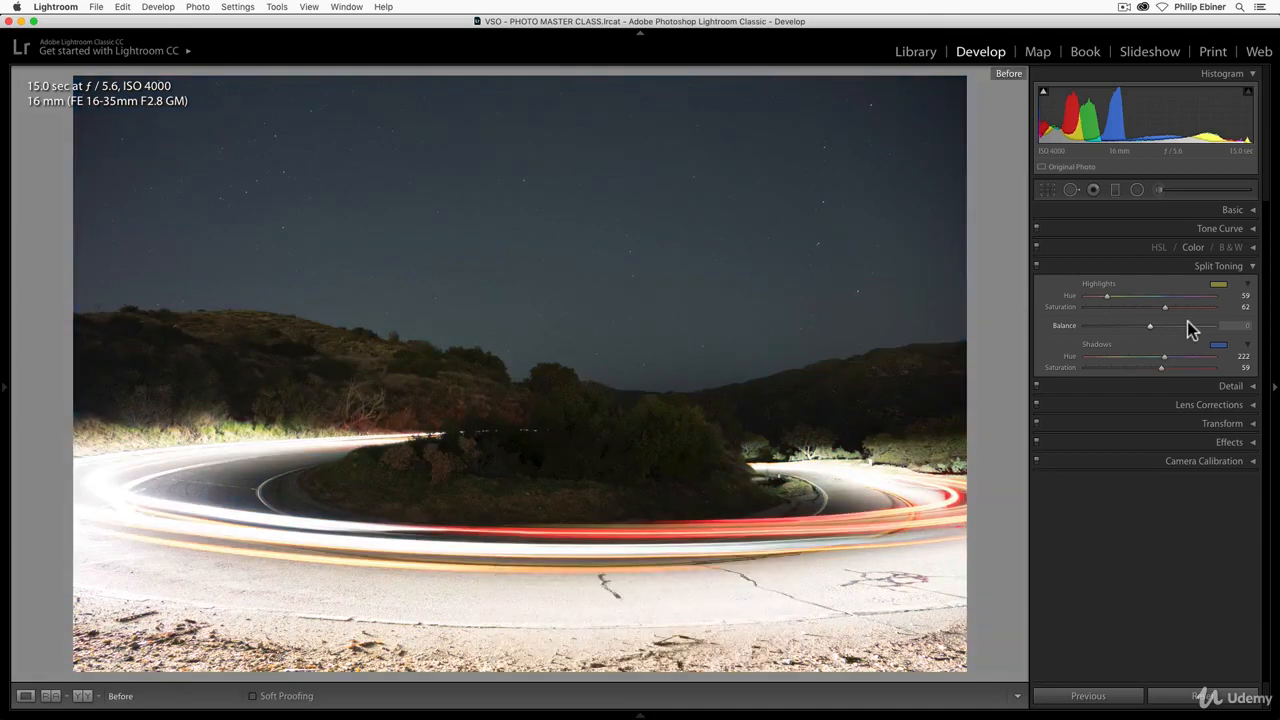
key("backslash")
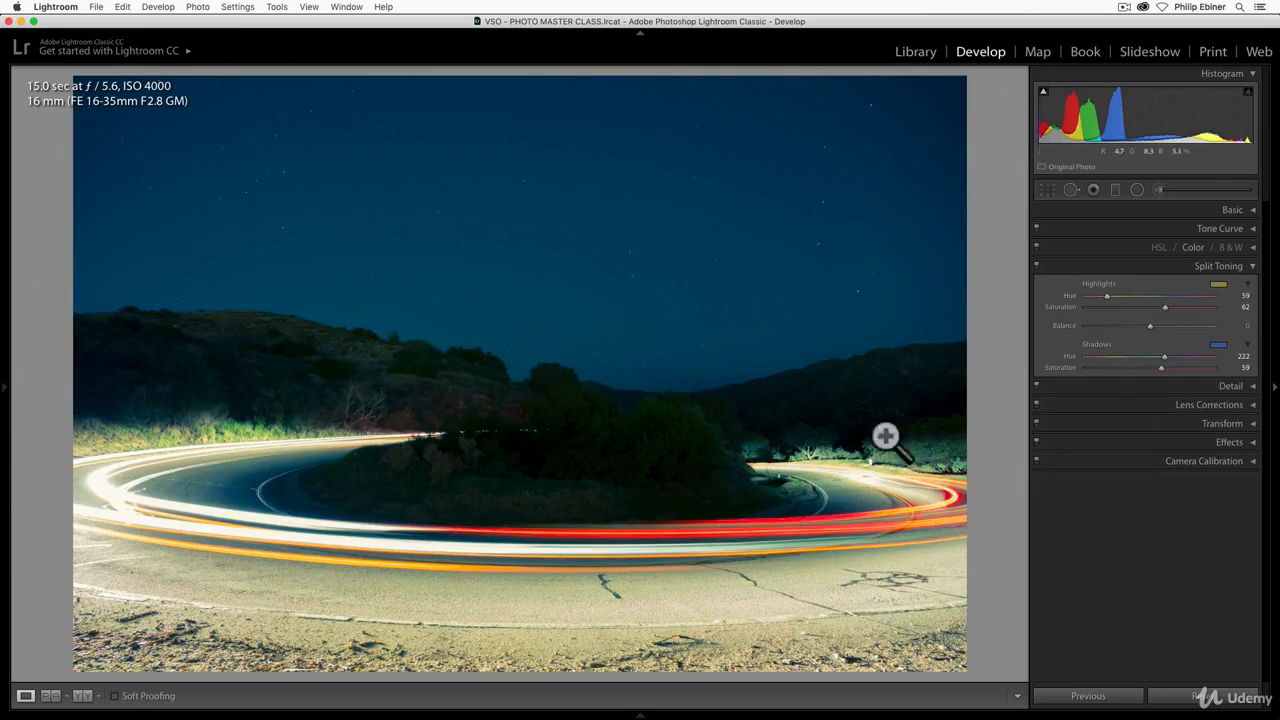
key("backslash")
key("backslash")
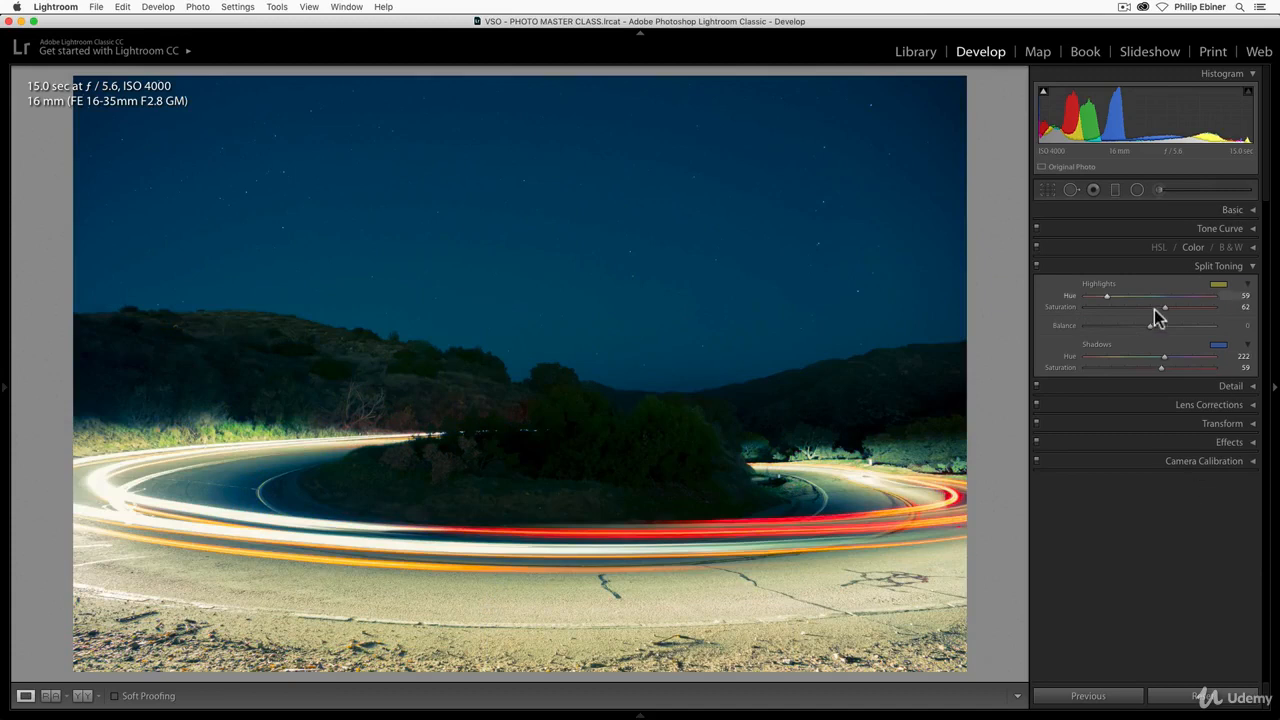
Step: Reduce the split-toning saturation to 53 for highlights and 35 for shadows, and compare with the original photo
left_click_drag(1163, 307, 1153, 307)
mouse_move(1147, 367)
left_mouse_down()
mouse_move(1106, 368)
mouse_move(1127, 370)
left_mouse_up()
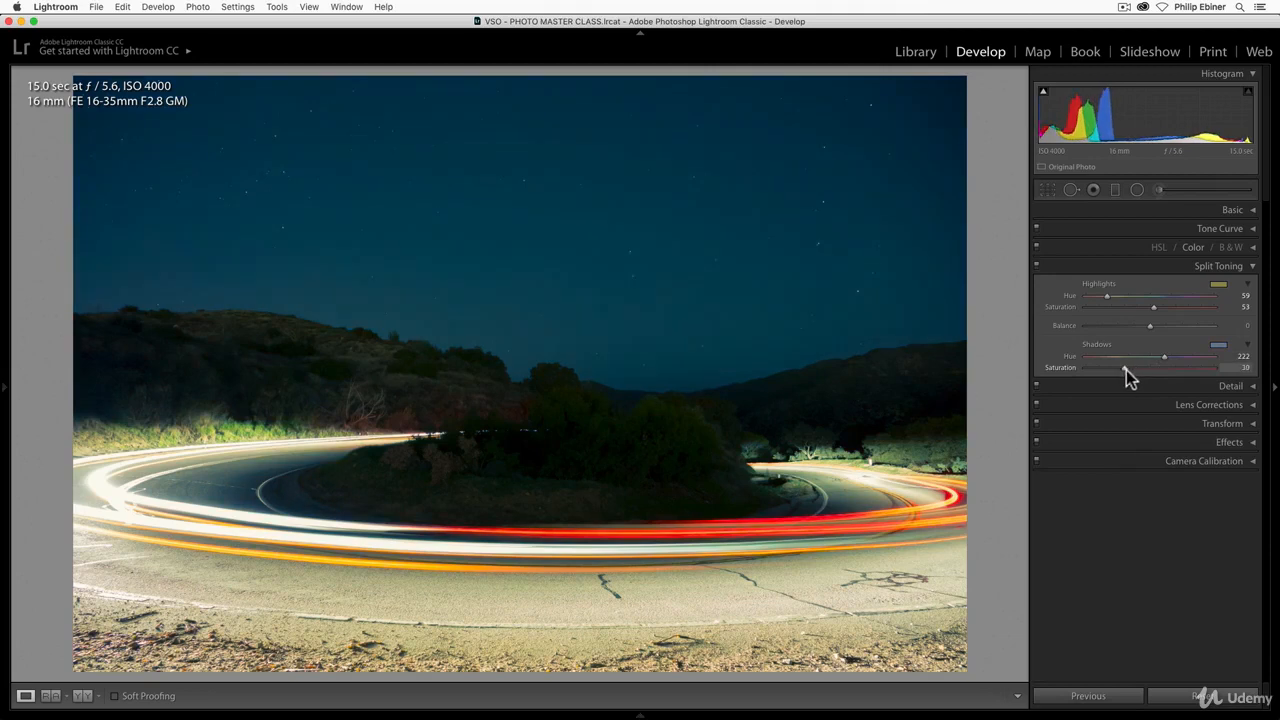
key("backslash")
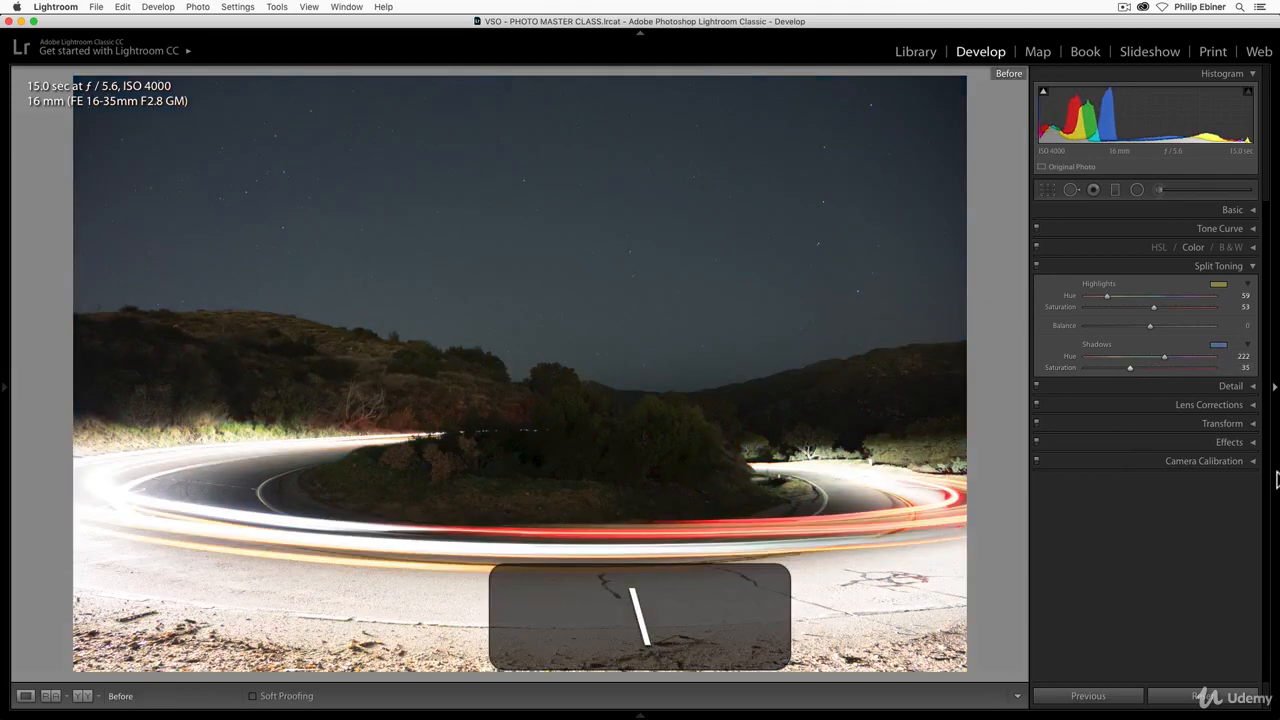
key("backslash")
Step: Try magenta shadows with hue 314, saturation 54 and blue highlights with hue 231, saturation 47, and undo both tints
left_click(1219, 345)
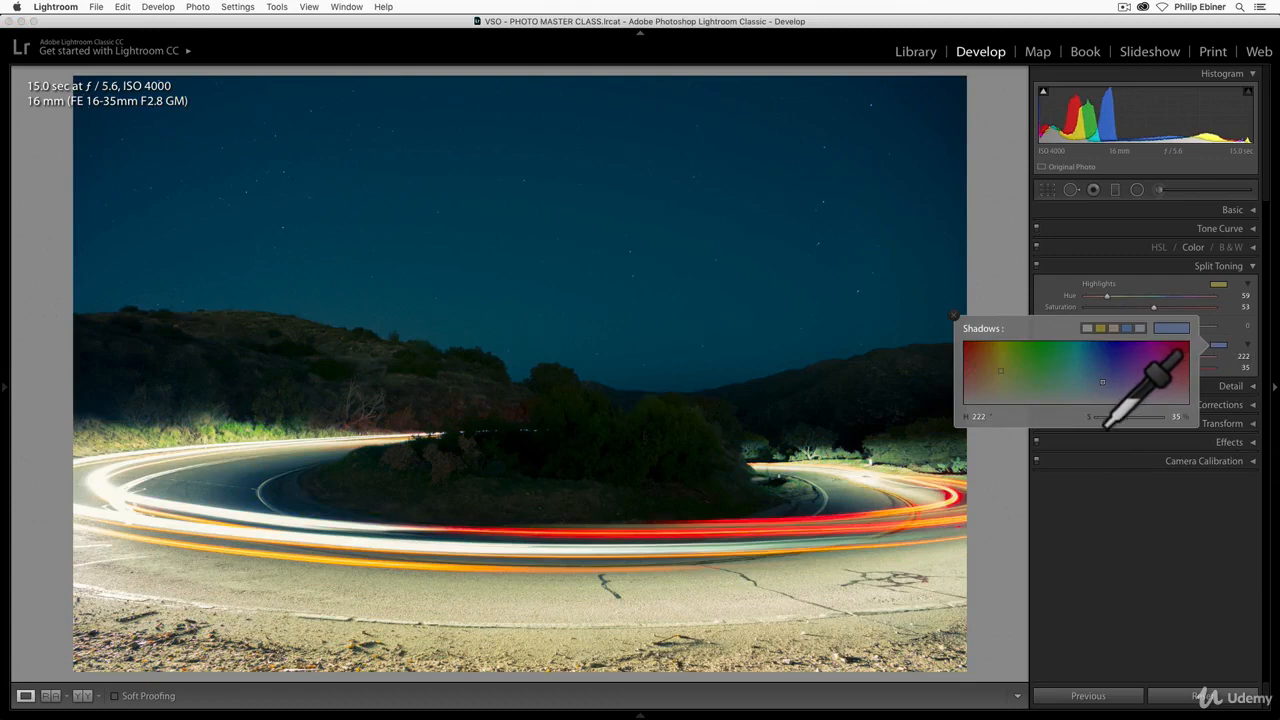
mouse_move(1102, 381)
left_mouse_down()
mouse_move(1147, 355)
mouse_move(1120, 364)
mouse_move(1154, 357)
mouse_move(1185, 375)
mouse_move(935, 360)
mouse_move(957, 352)
mouse_move(1135, 395)
mouse_move(1160, 375)
mouse_move(1140, 360)
mouse_move(1191, 314)
mouse_move(971, 357)
mouse_move(1108, 345)
mouse_move(1066, 360)
mouse_move(992, 354)
mouse_move(1122, 363)
mouse_move(975, 356)
mouse_move(1148, 357)
mouse_move(1113, 354)
left_mouse_up()
left_click(1218, 285)
left_click(1154, 312)
left_click(1188, 543)
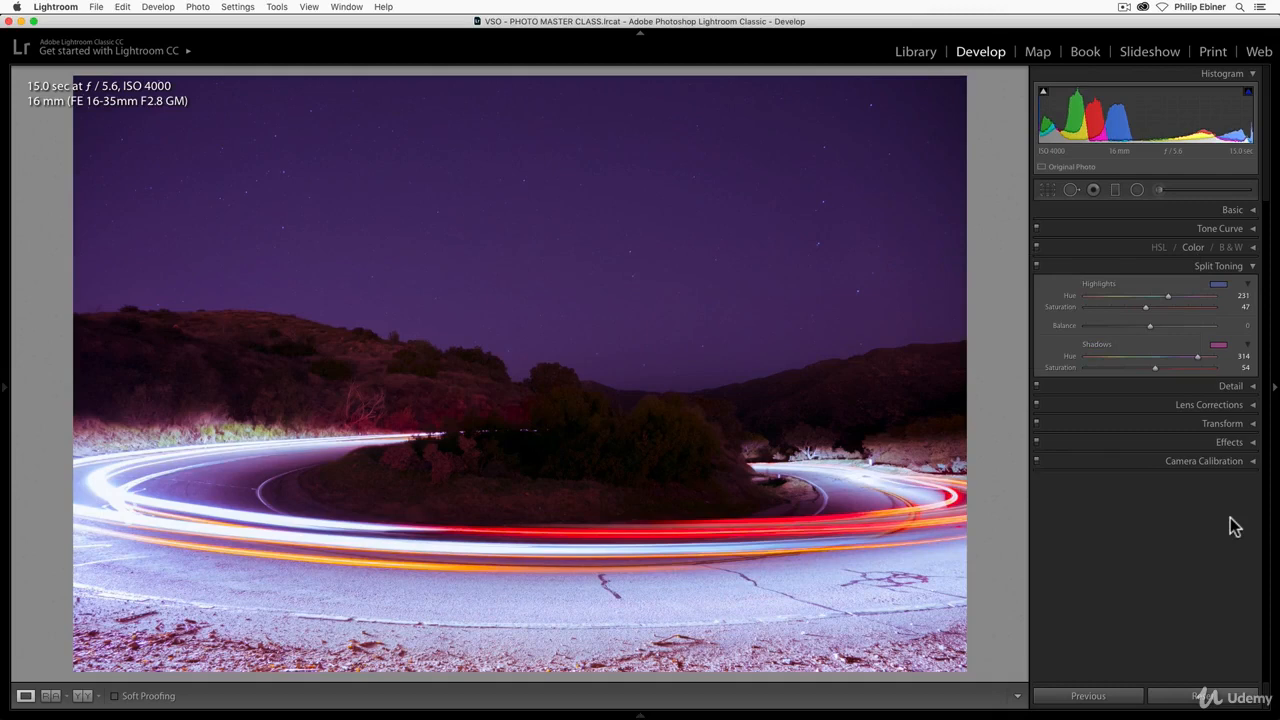
key("super+z")
key("super+z")
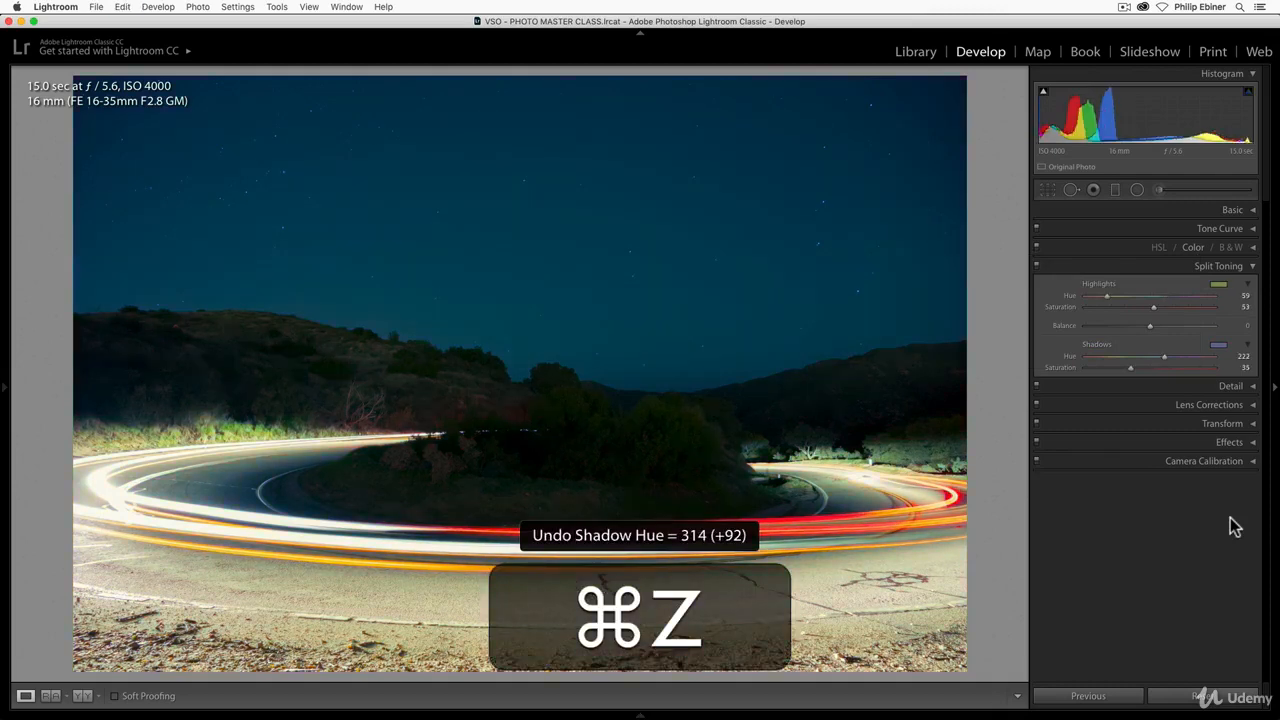